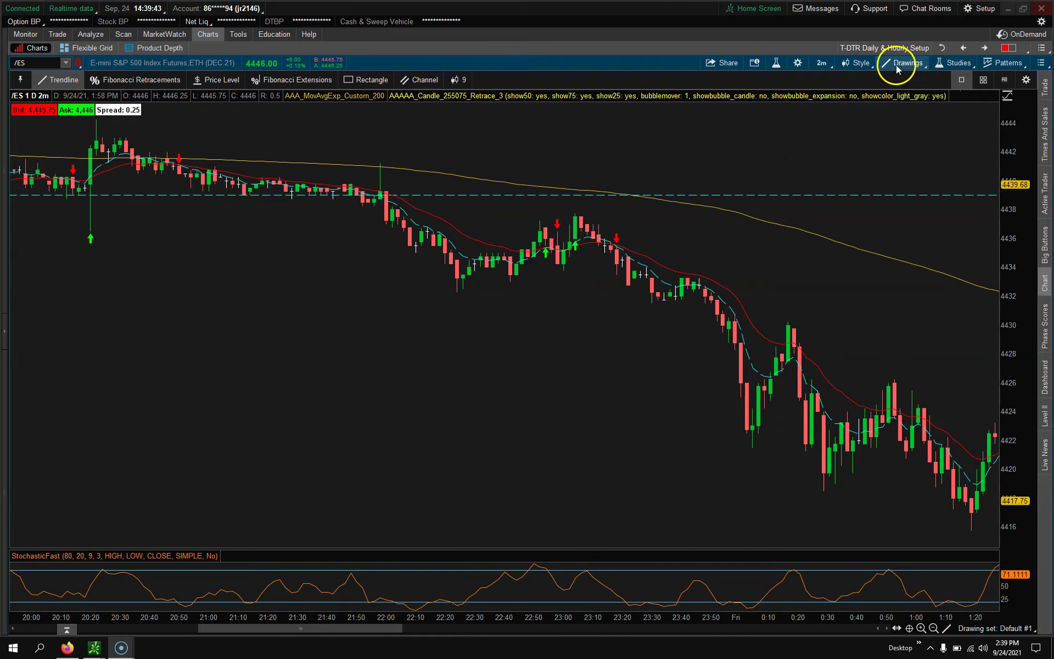
Review the chart's studies in the studies editor.
{"action": "left_click", "coordinate": [955, 62]}
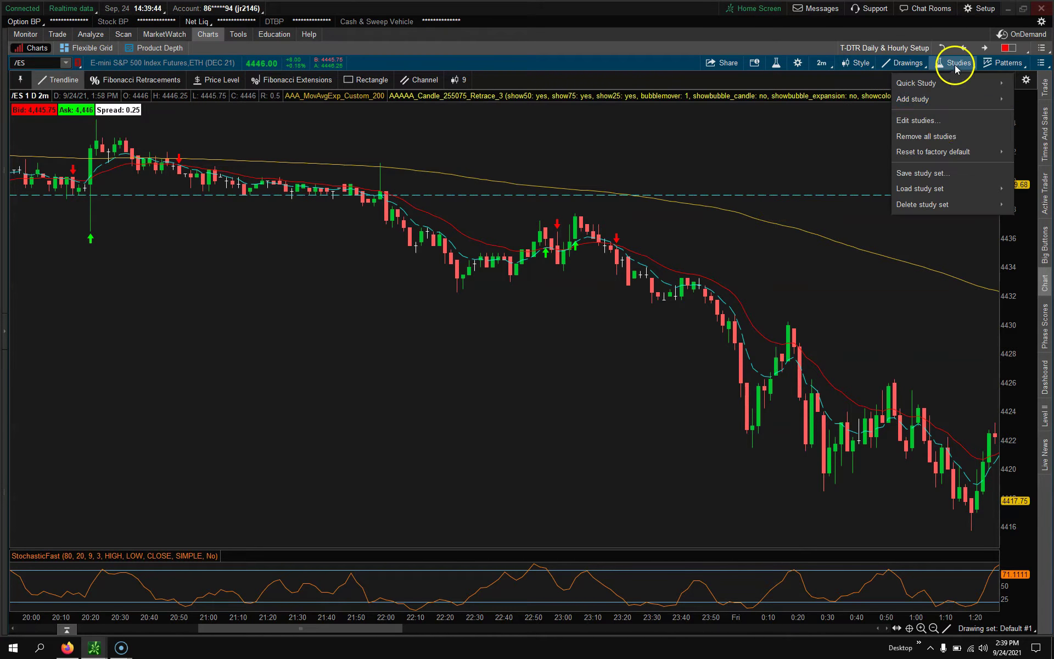
{"action": "left_click", "coordinate": [942, 122]}
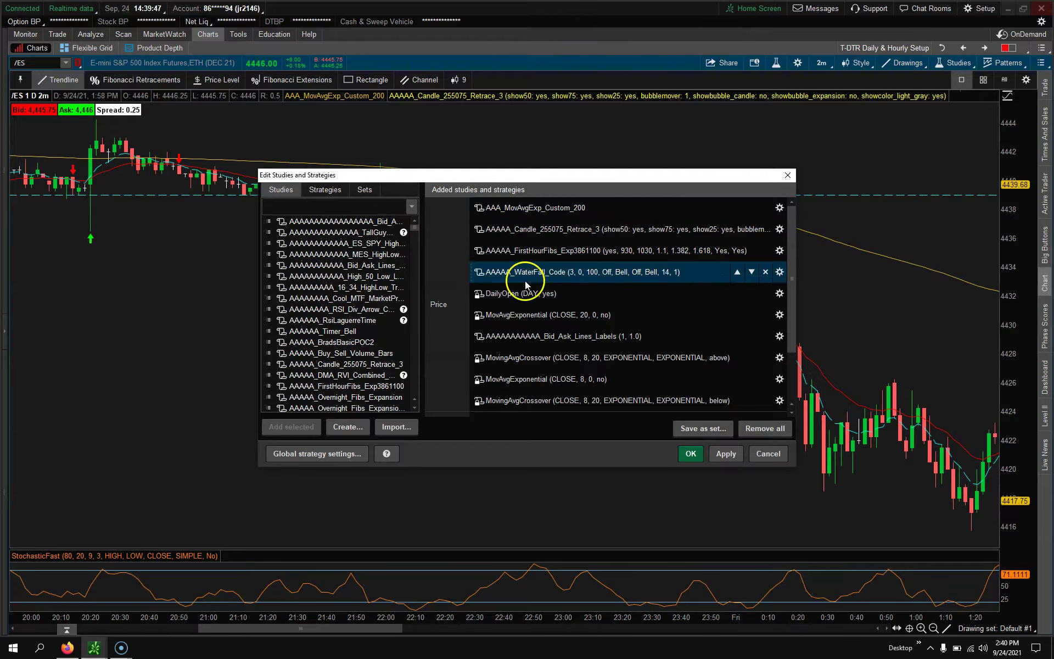
{"action": "scroll", "coordinate": [549, 357], "scroll_direction": "down", "scroll_amount": 3}
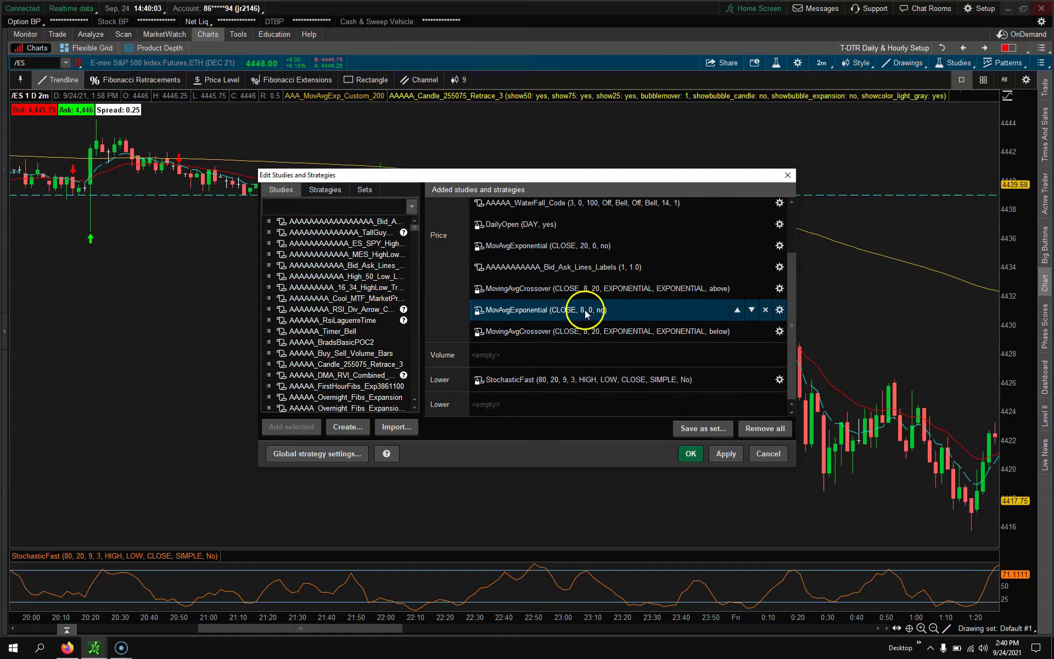
Draw a yellow horizontal support line at about 4432 from the 22:15 low rightward.
{"action": "left_click", "coordinate": [787, 175]}
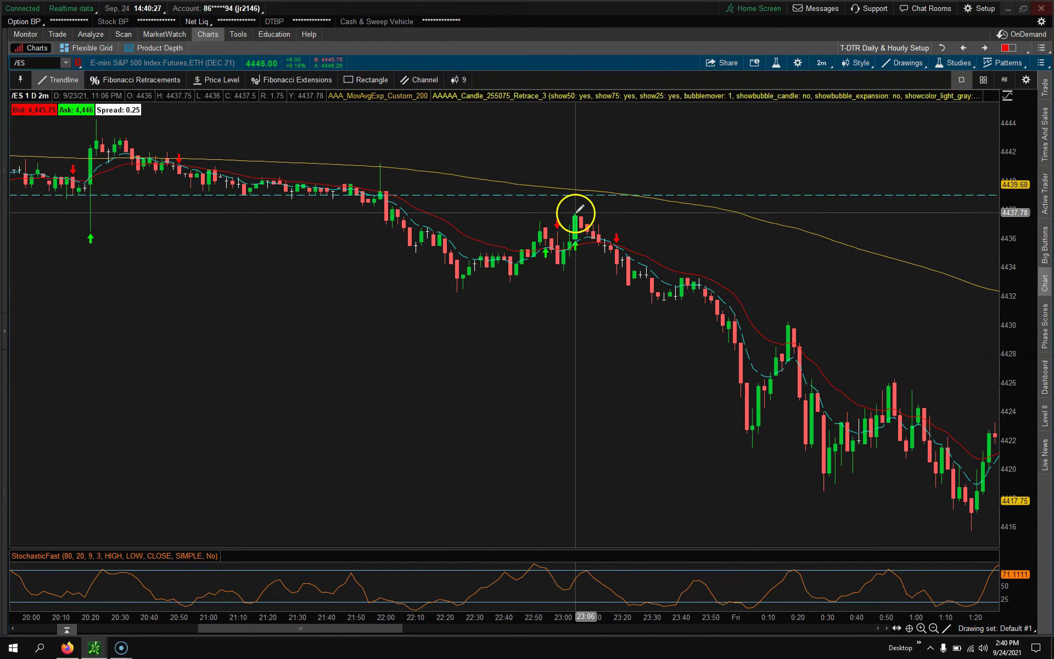
{"action": "left_click", "coordinate": [428, 292]}
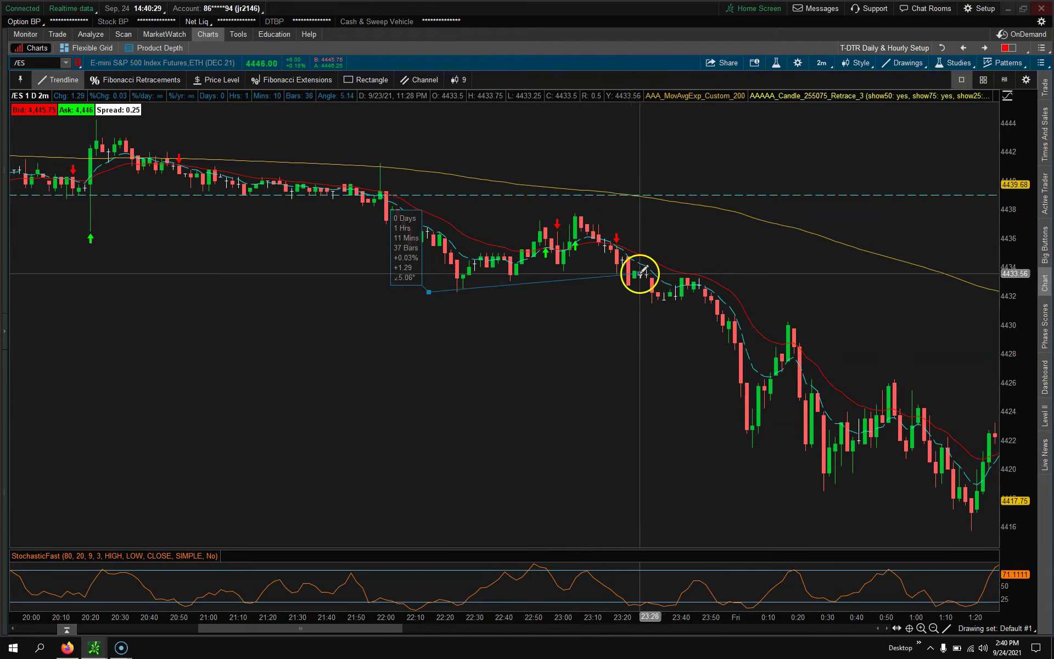
{"action": "left_click", "coordinate": [852, 295]}
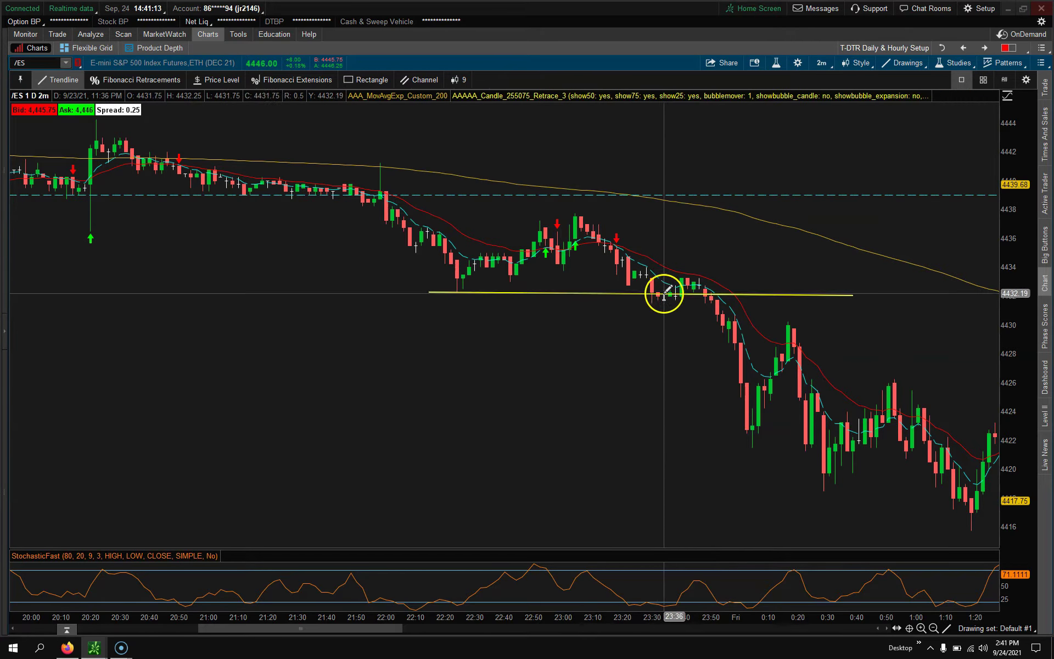
{"action": "left_click", "coordinate": [733, 313]}
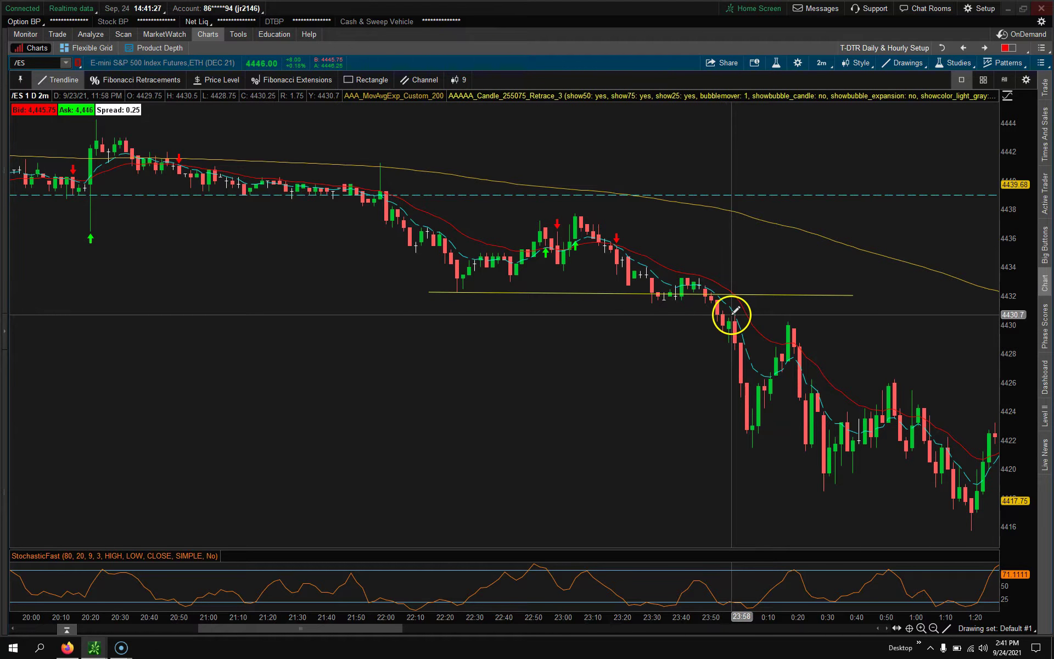
{"action": "left_click", "coordinate": [737, 311]}
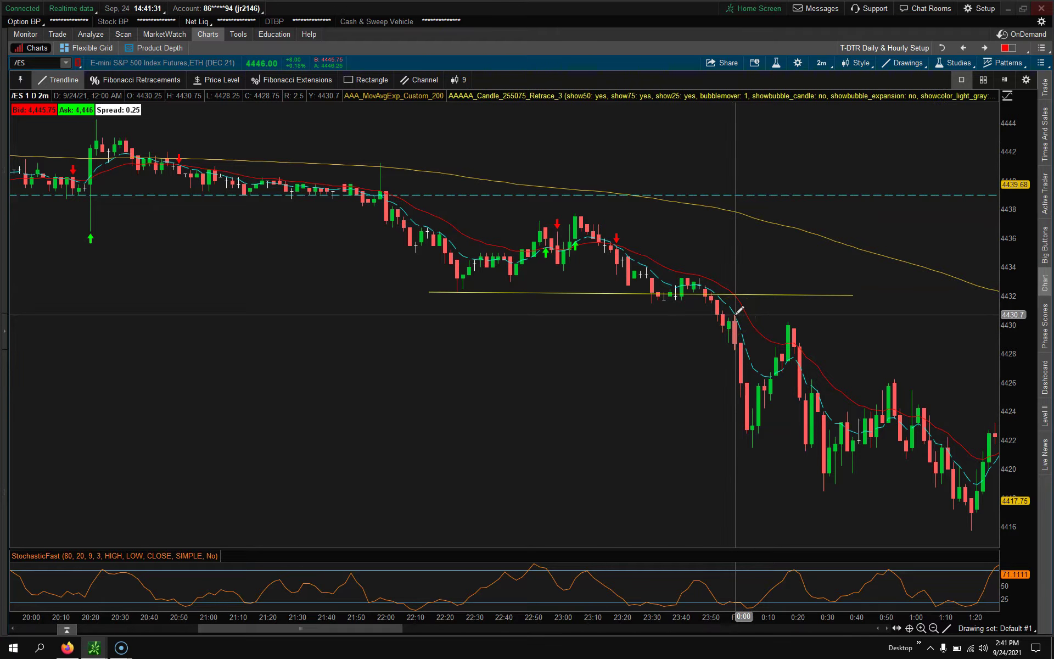
{"action": "left_click", "coordinate": [737, 357]}
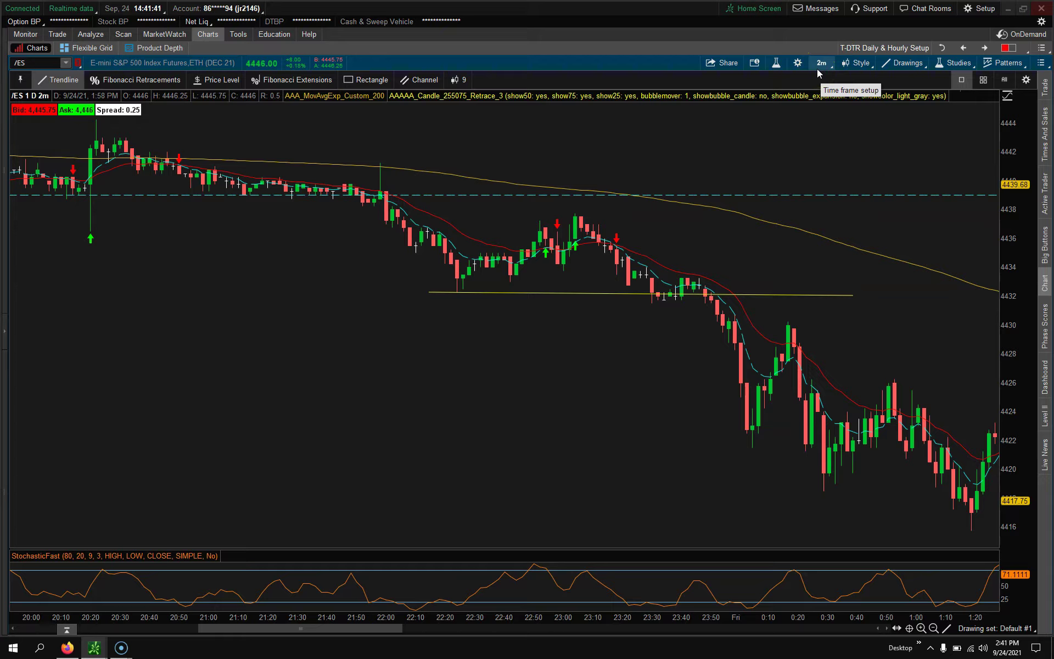
{"action": "left_click", "coordinate": [740, 110]}
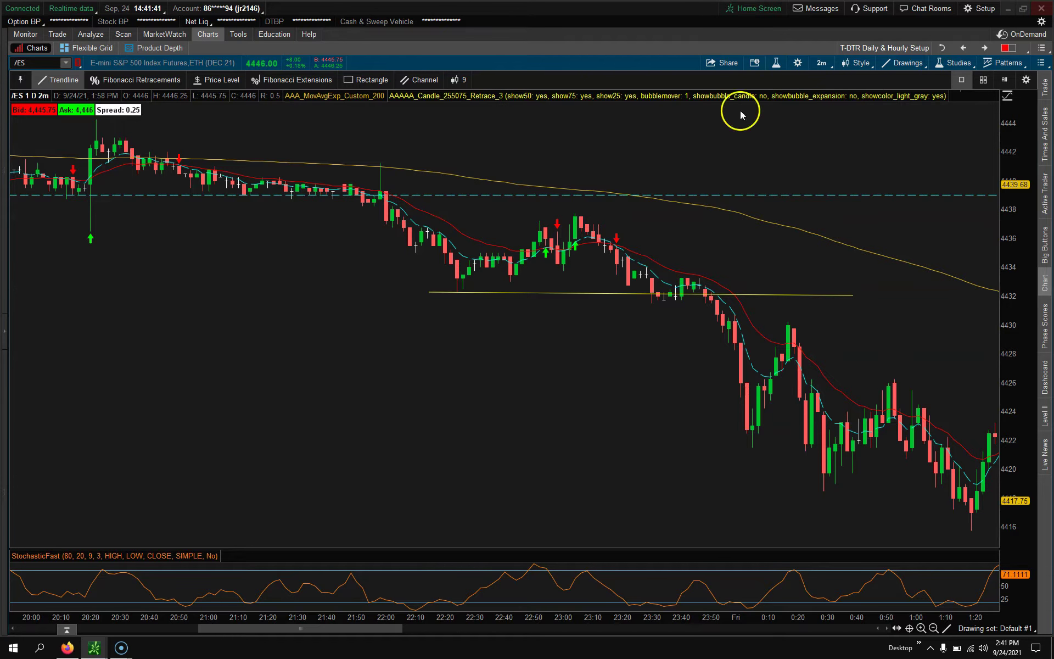
{"action": "left_click", "coordinate": [737, 319]}
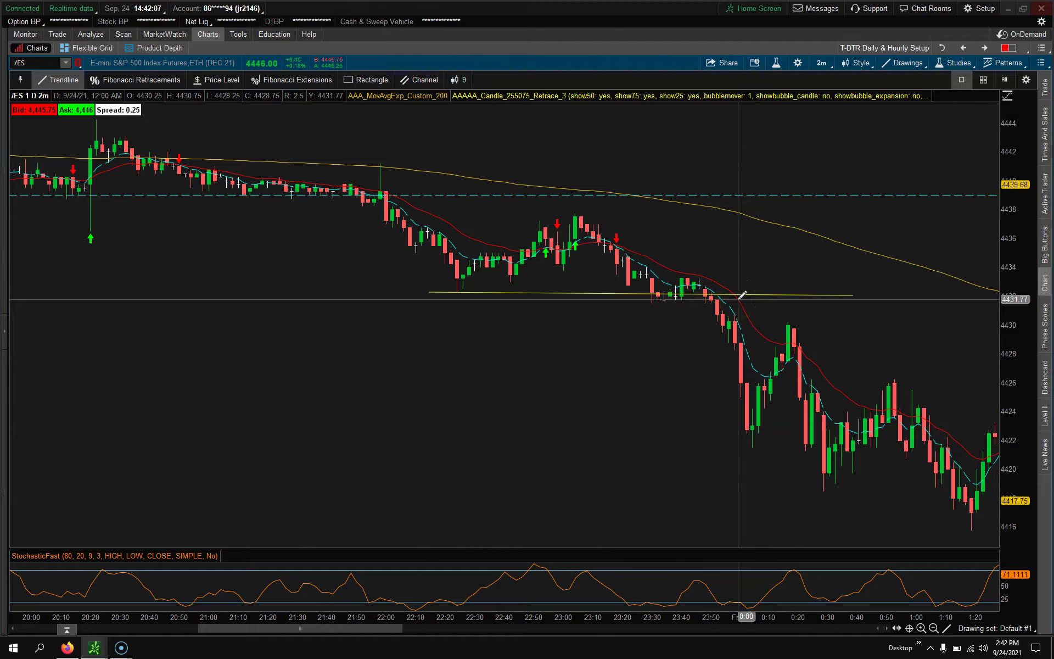
{"action": "left_click", "coordinate": [732, 324]}
{"action": "mouse_move", "coordinate": [732, 324]}
{"action": "left_mouse_down"}
{"action": "mouse_move", "coordinate": [719, 299]}
{"action": "mouse_move", "coordinate": [730, 311]}
{"action": "left_mouse_up"}
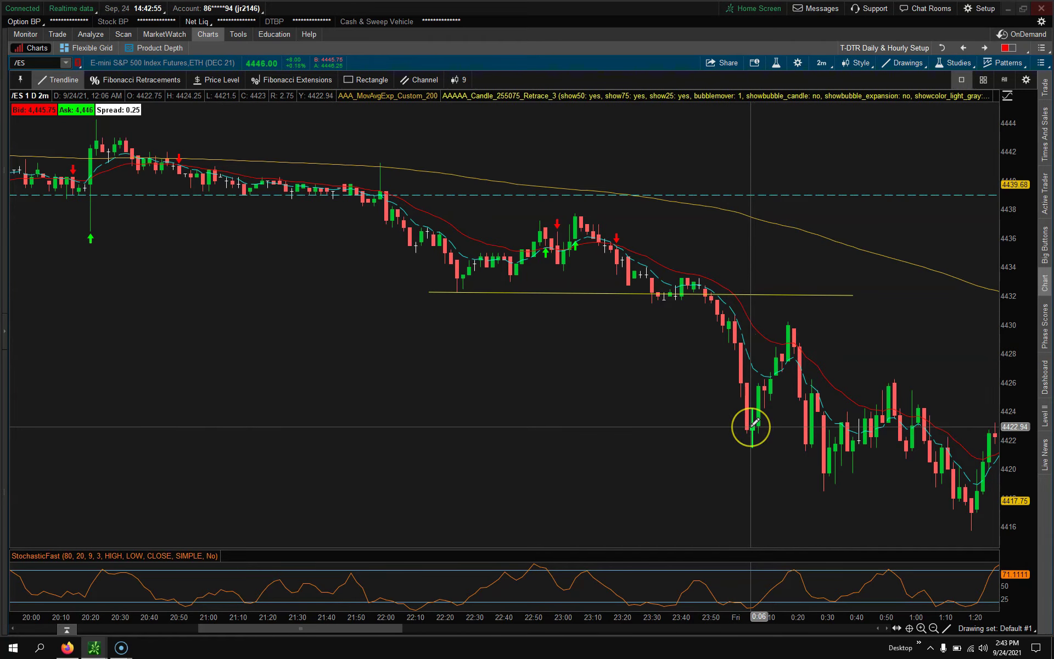
Move the chart forward and draw a horizontal support line along the 0:05 low near 4422.
{"action": "mouse_move", "coordinate": [758, 422]}
{"action": "left_mouse_down"}
{"action": "mouse_move", "coordinate": [778, 451]}
{"action": "mouse_move", "coordinate": [751, 324]}
{"action": "mouse_move", "coordinate": [760, 370]}
{"action": "mouse_move", "coordinate": [785, 318]}
{"action": "mouse_move", "coordinate": [770, 350]}
{"action": "left_mouse_up"}
{"action": "scroll", "coordinate": [741, 313], "scroll_direction": "down", "scroll_amount": 9}
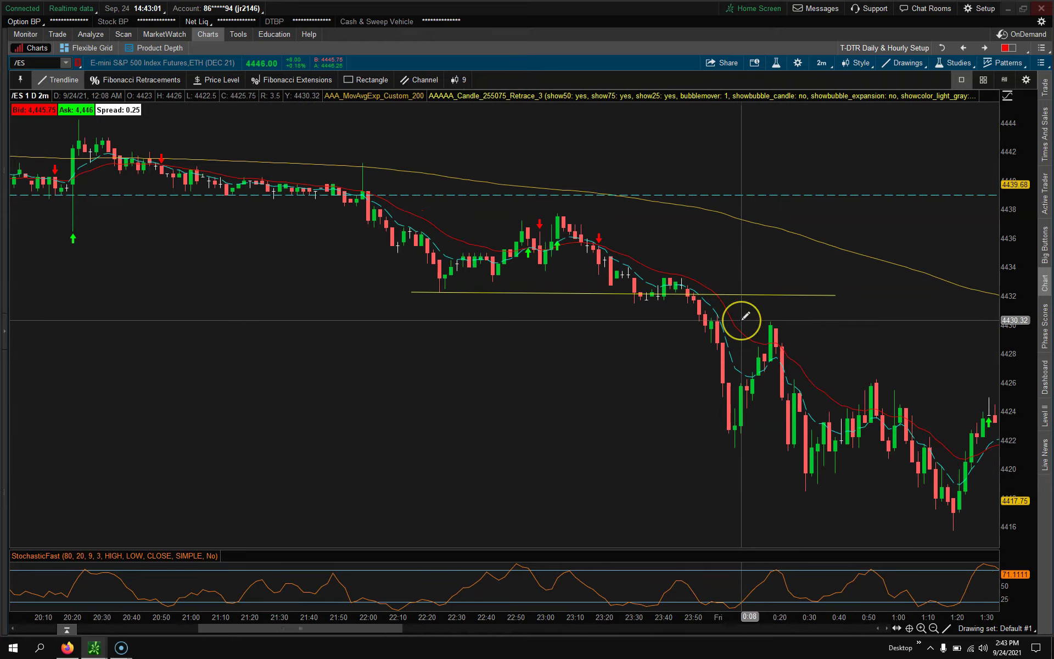
{"action": "scroll", "coordinate": [714, 312], "scroll_direction": "down", "scroll_amount": 1}
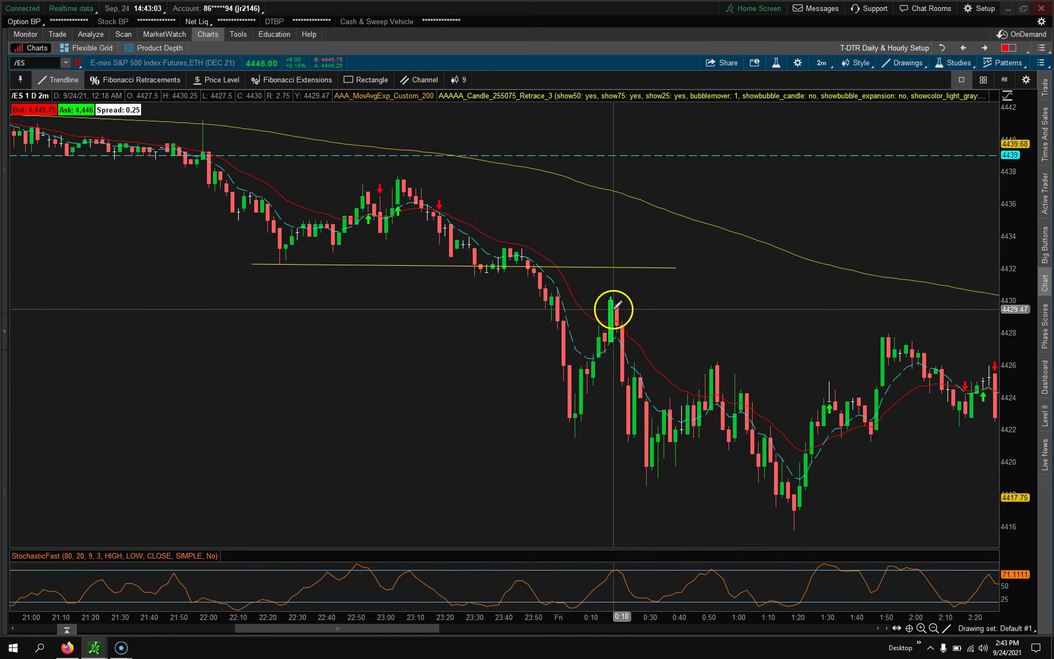
{"action": "left_click_drag", "start_coordinate": [573, 384], "coordinate": [616, 304]}
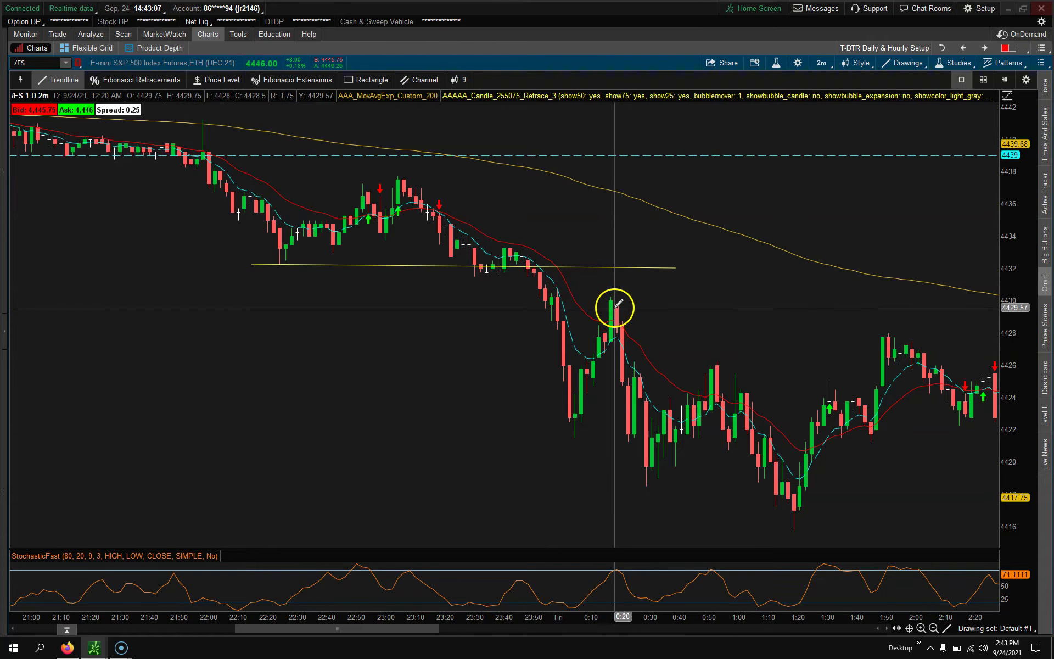
{"action": "left_click_drag", "start_coordinate": [571, 436], "coordinate": [663, 436]}
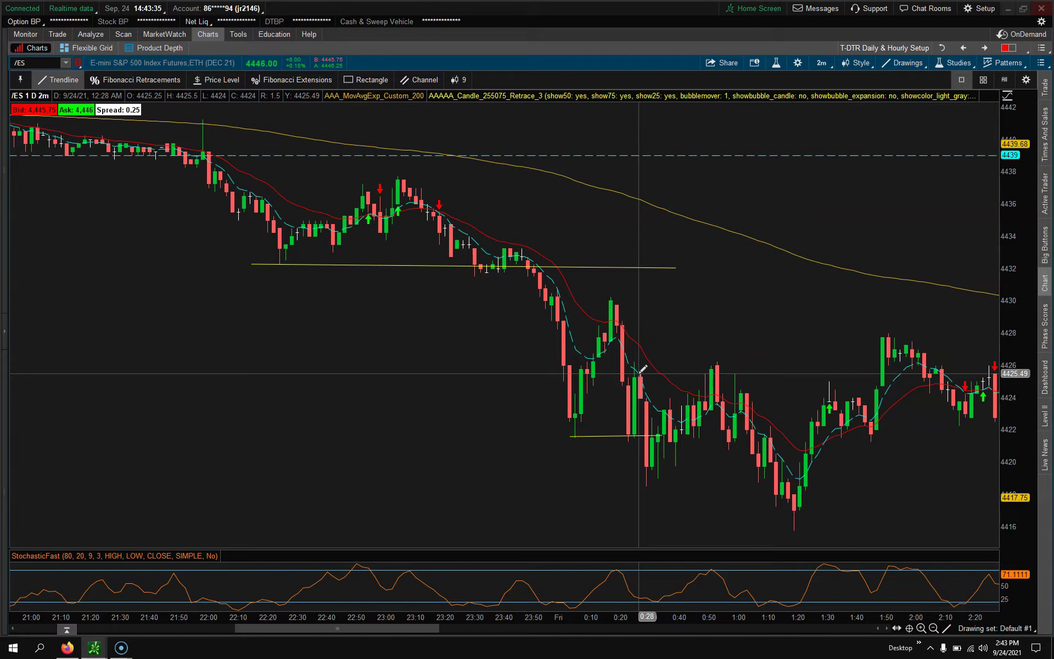
{"action": "mouse_move", "coordinate": [641, 371]}
{"action": "left_mouse_down"}
{"action": "mouse_move", "coordinate": [652, 469]}
{"action": "mouse_move", "coordinate": [620, 426]}
{"action": "mouse_move", "coordinate": [629, 467]}
{"action": "mouse_move", "coordinate": [654, 467]}
{"action": "left_mouse_up"}
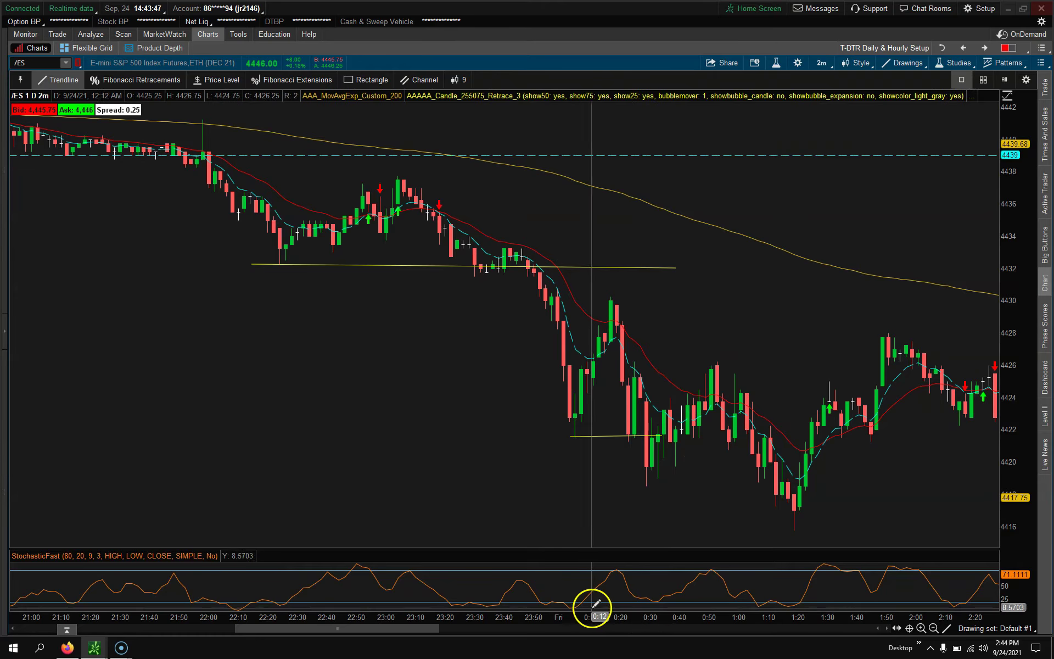
Draw a rising stochastic divergence line and a price trendline sloping from 4422 down to 4418.
{"action": "left_click", "coordinate": [575, 608]}
{"action": "left_click", "coordinate": [687, 598]}
{"action": "left_click", "coordinate": [575, 437]}
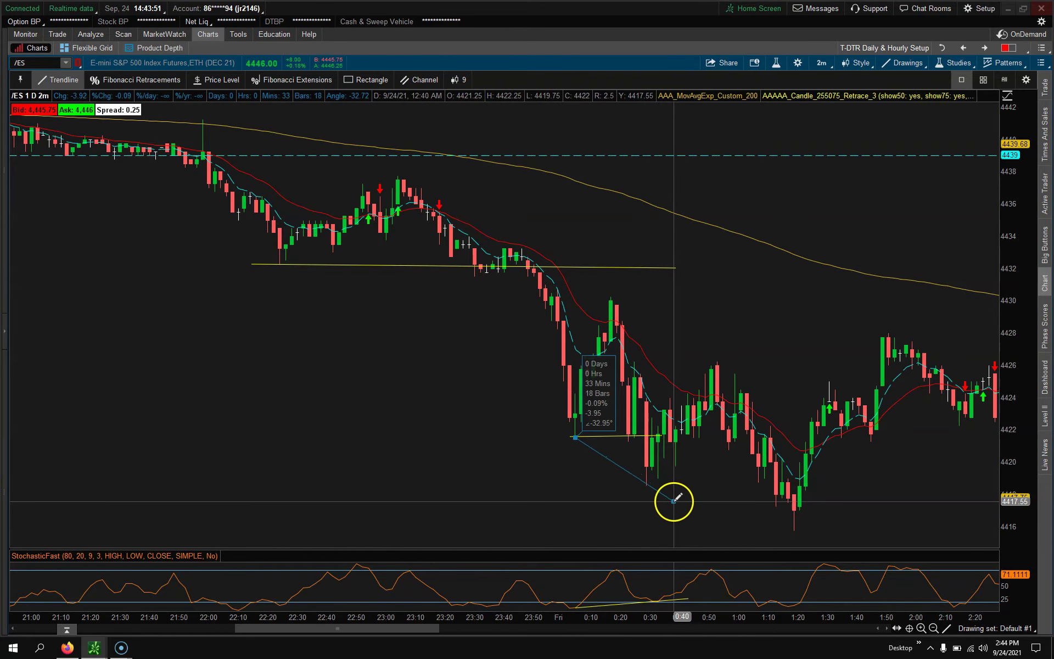
{"action": "left_click", "coordinate": [666, 497]}
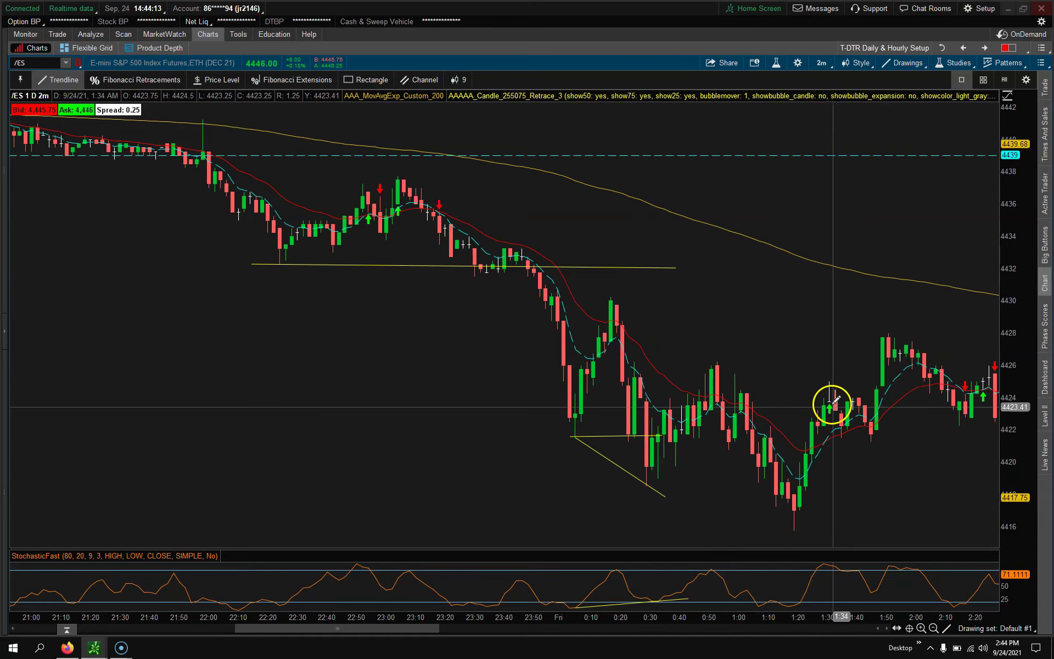
Box the 0:00–3:00 range between roughly 4417 and 4428 with a green rectangle.
{"action": "scroll", "coordinate": [835, 409], "scroll_direction": "down", "scroll_amount": 3}
{"action": "scroll", "coordinate": [714, 427], "scroll_direction": "down", "scroll_amount": 2}
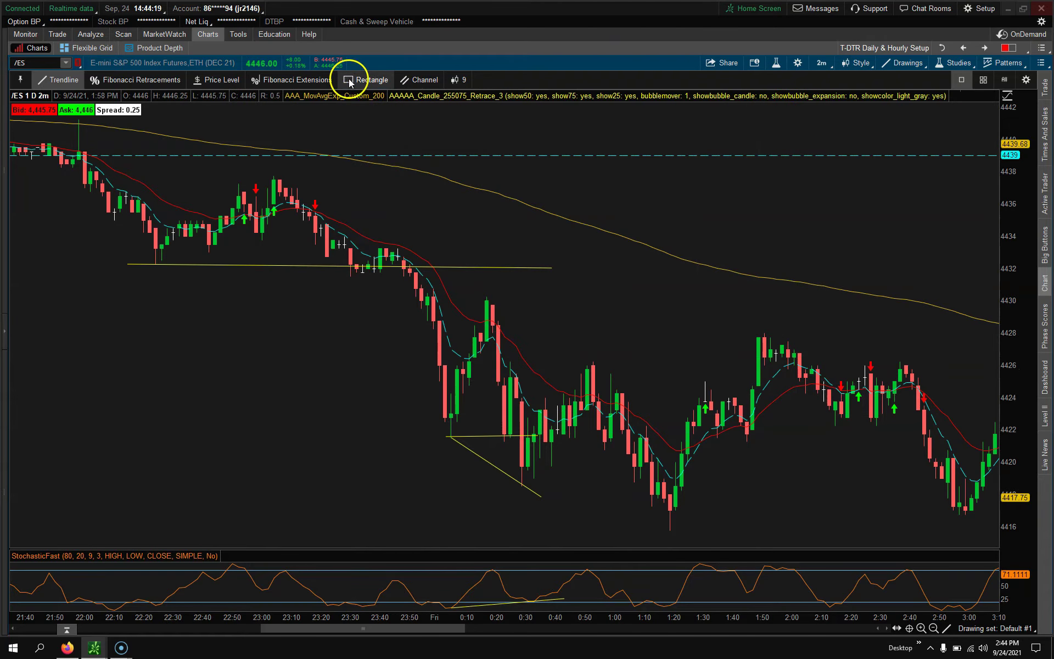
{"action": "left_click", "coordinate": [413, 332]}
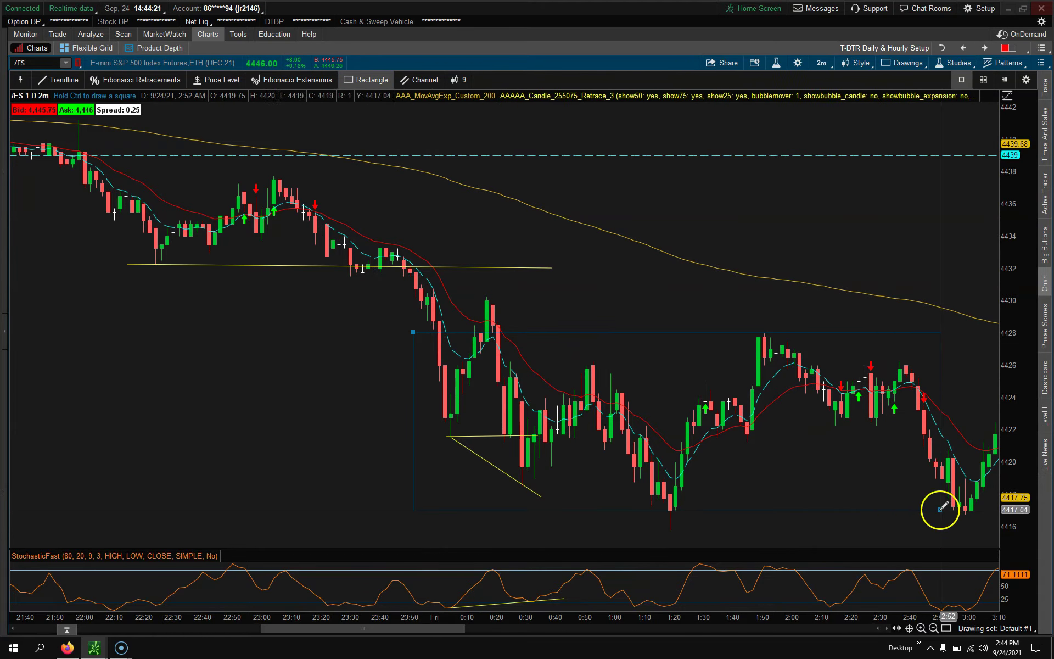
{"action": "left_click", "coordinate": [985, 519]}
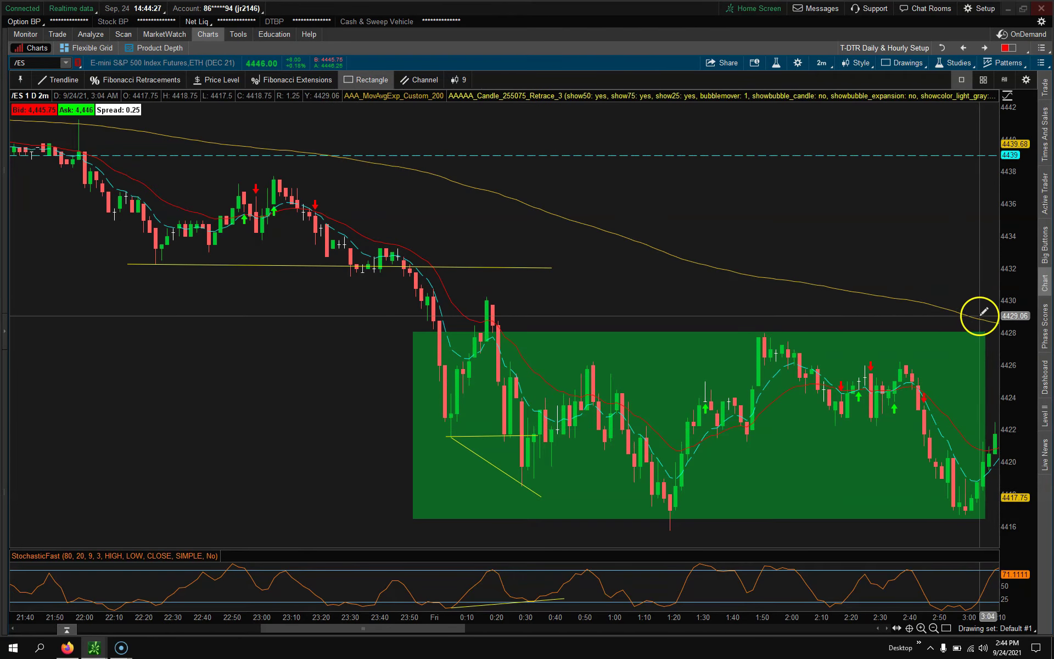
{"action": "scroll", "coordinate": [976, 313], "scroll_direction": "down", "scroll_amount": 3}
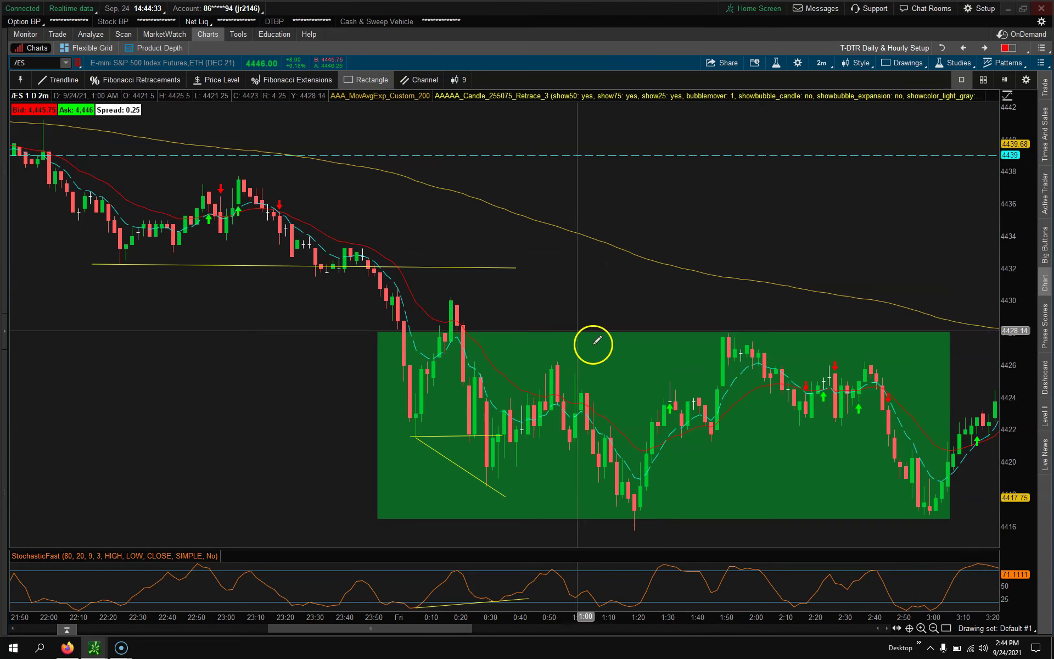
{"action": "scroll", "coordinate": [779, 247], "scroll_direction": "down", "scroll_amount": 5}
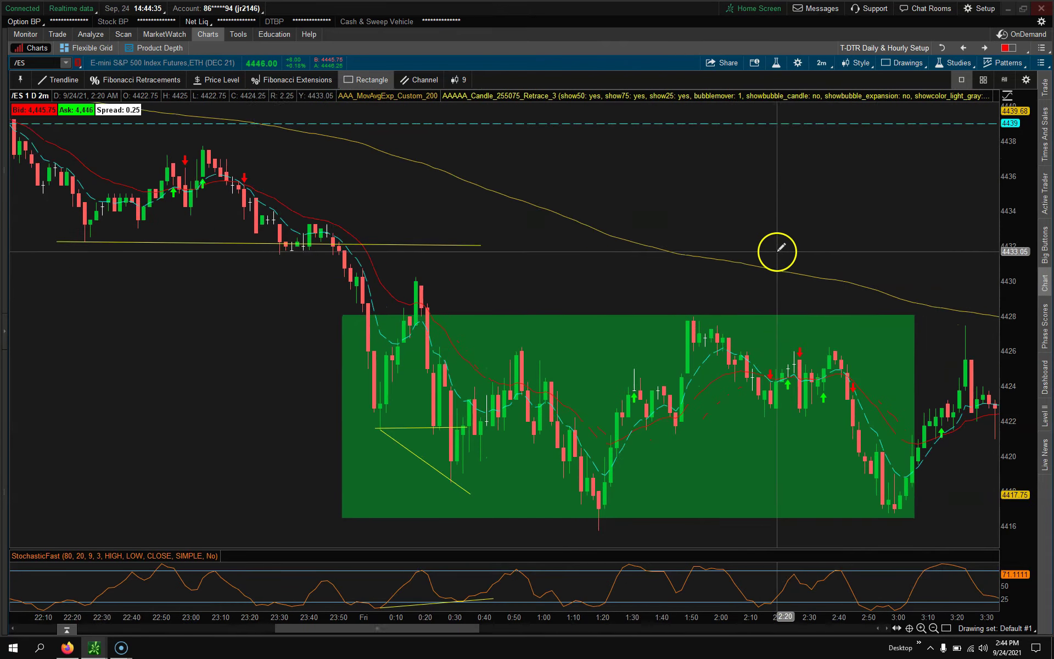
{"action": "scroll", "coordinate": [743, 257], "scroll_direction": "down", "scroll_amount": 4}
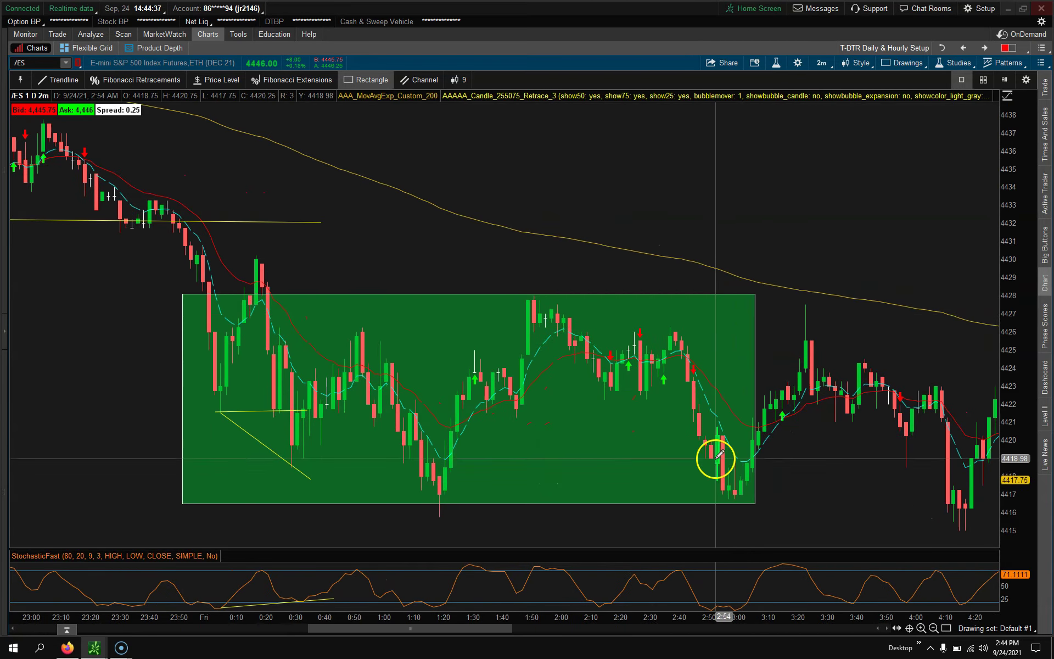
{"action": "scroll", "coordinate": [782, 442], "scroll_direction": "down", "scroll_amount": 9}
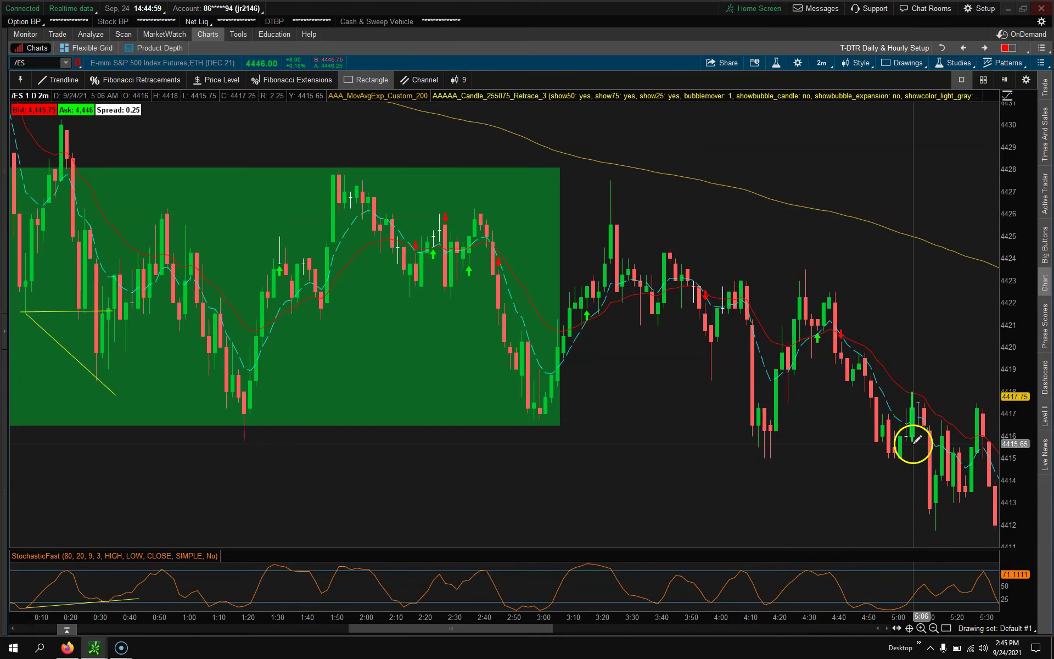
Draw a thin green zone at about 4415 from 4:18 to 5:00.
{"action": "scroll", "coordinate": [940, 380], "scroll_direction": "down", "scroll_amount": 3}
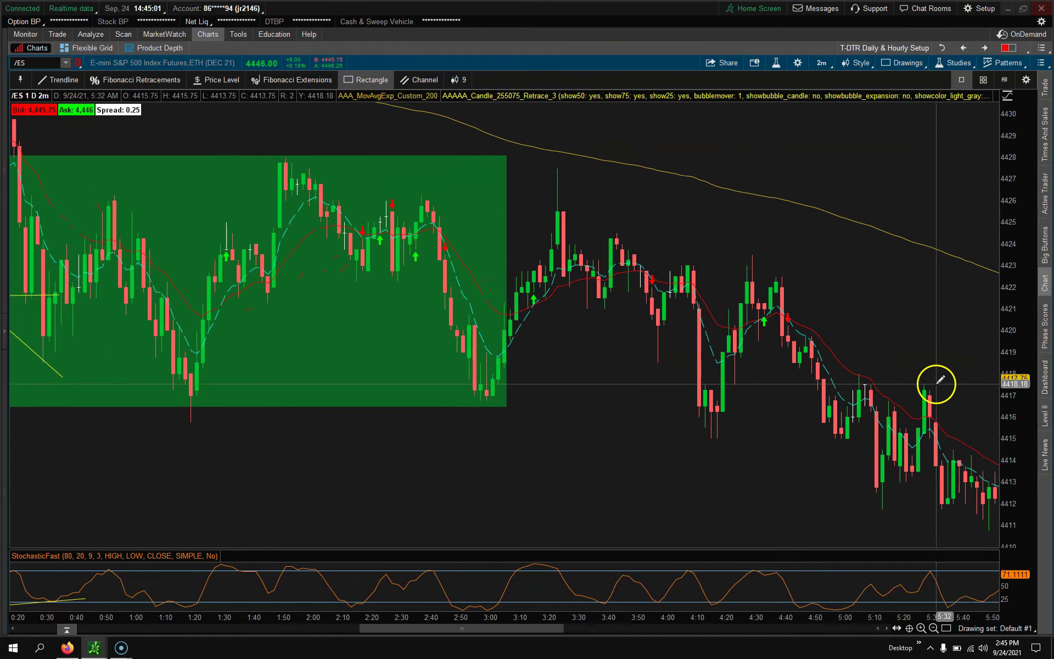
{"action": "scroll", "coordinate": [940, 380], "scroll_direction": "down", "scroll_amount": 2}
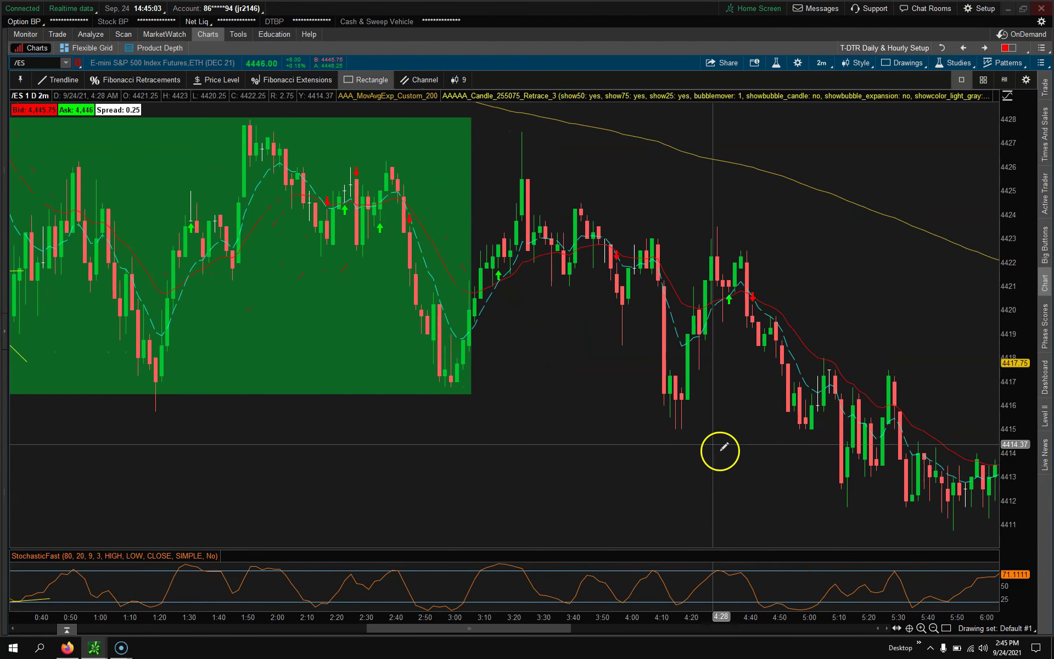
{"action": "left_click", "coordinate": [675, 428]}
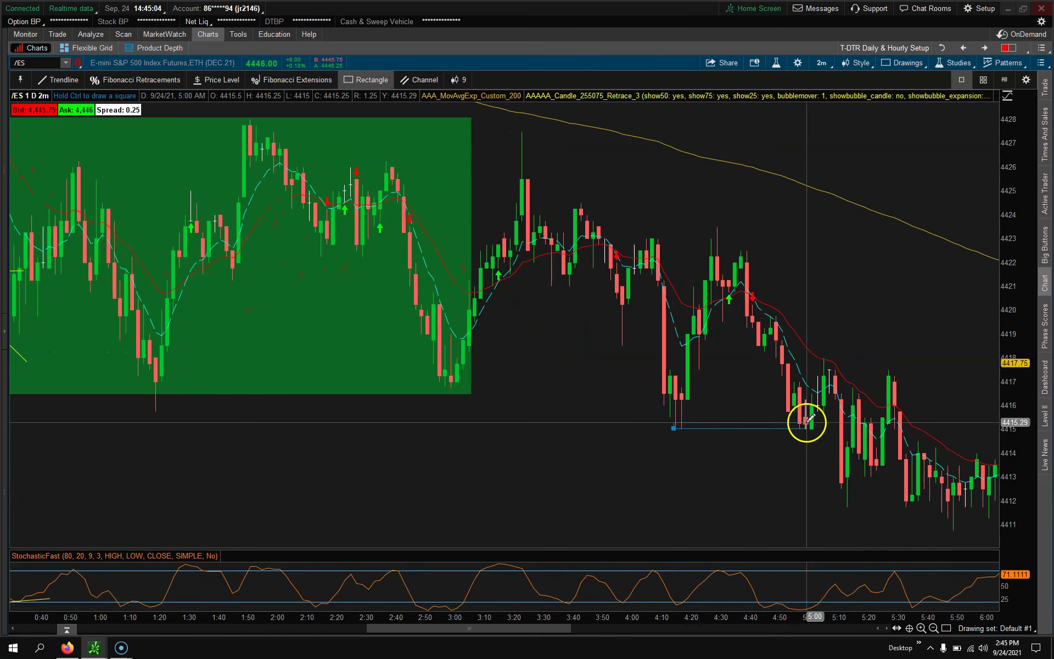
{"action": "left_click", "coordinate": [858, 420]}
Draw a stochastic divergence line from 5:00 to 5:20 and a price trendline from 4415 to the 5:14 low.
{"action": "left_click", "coordinate": [79, 83]}
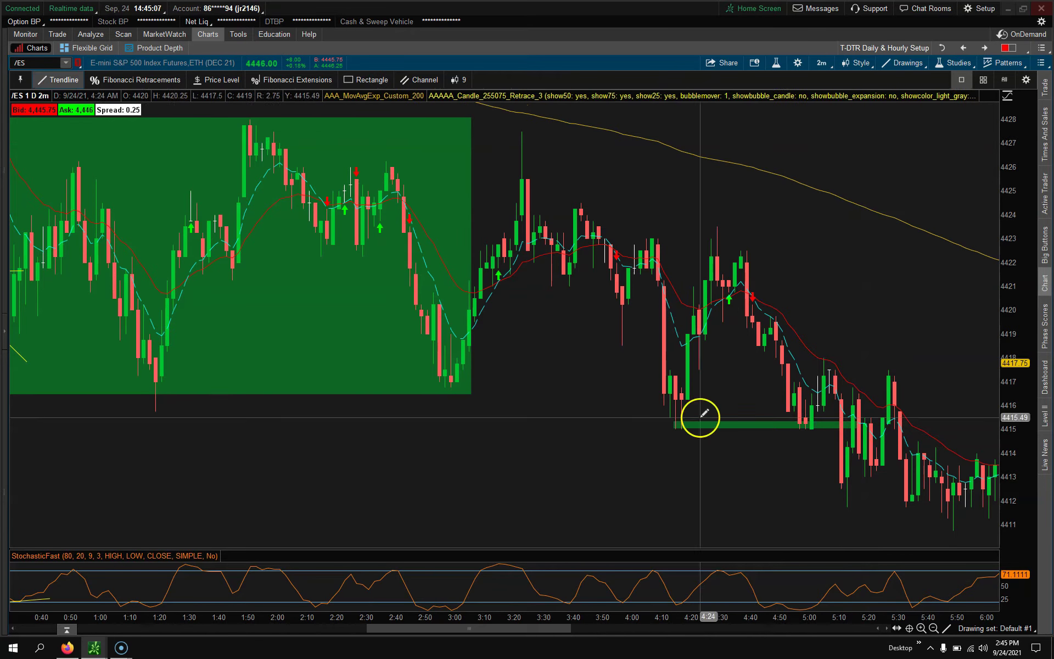
{"action": "left_click", "coordinate": [806, 610]}
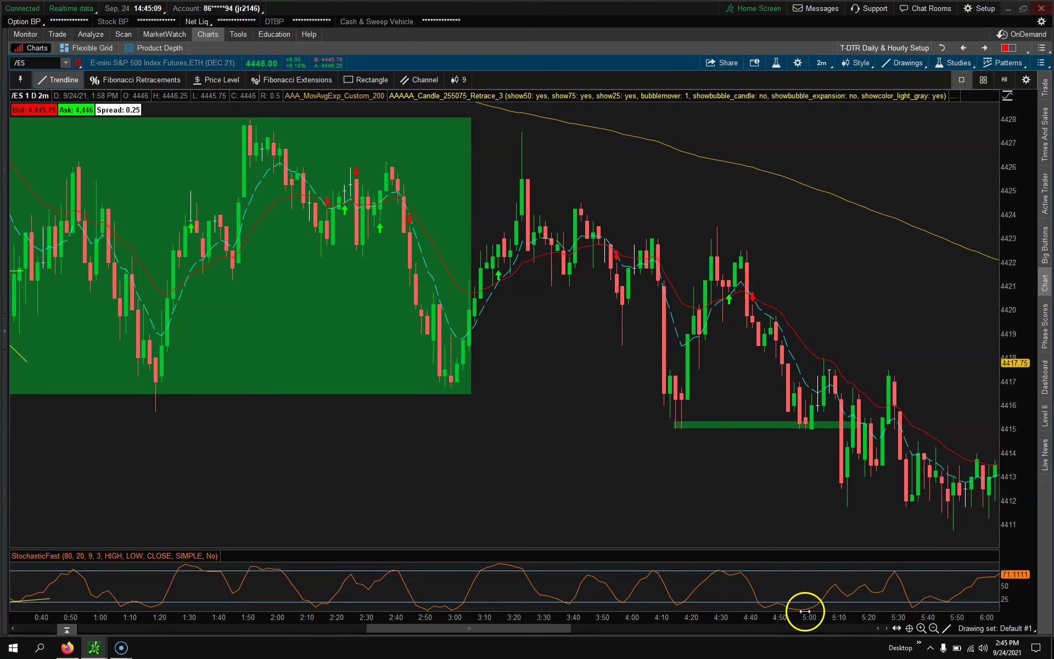
{"action": "left_click", "coordinate": [875, 591]}
{"action": "left_click", "coordinate": [804, 421]}
{"action": "left_click", "coordinate": [851, 513]}
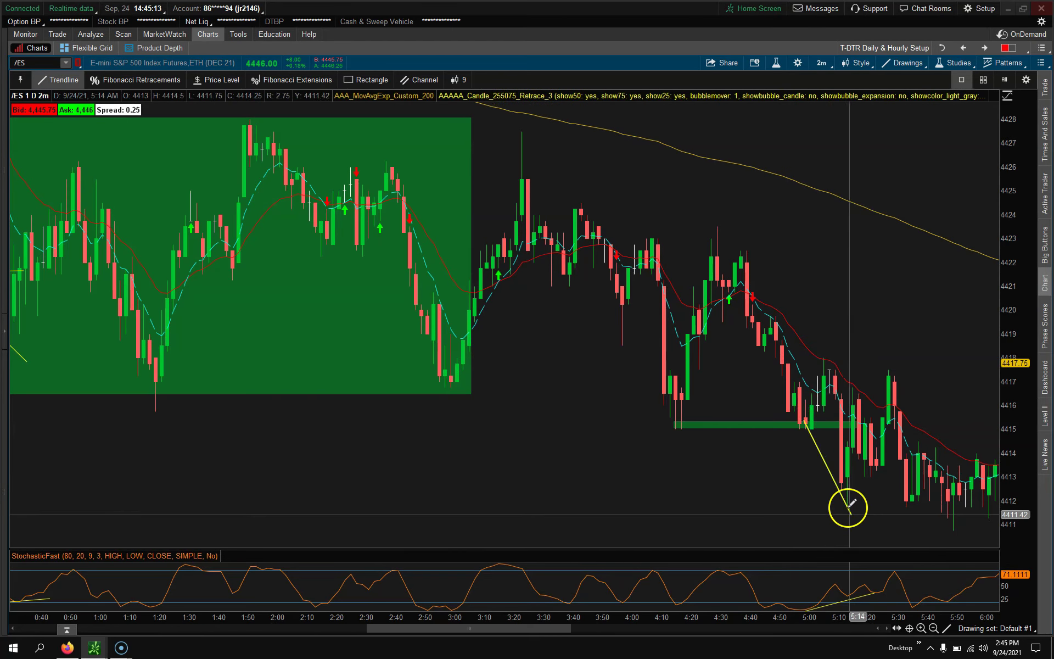
{"action": "scroll", "coordinate": [844, 436], "scroll_direction": "down", "scroll_amount": 2}
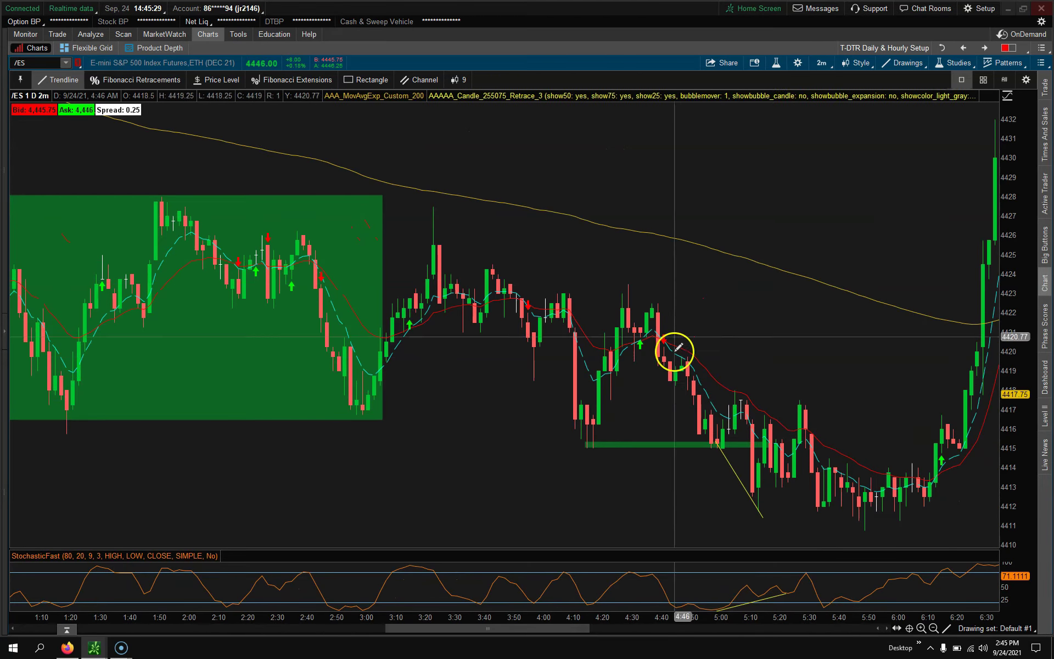
Draw a yellow horizontal line at about 4417.8 from the 5:02 bar to the right.
{"action": "left_click", "coordinate": [722, 393]}
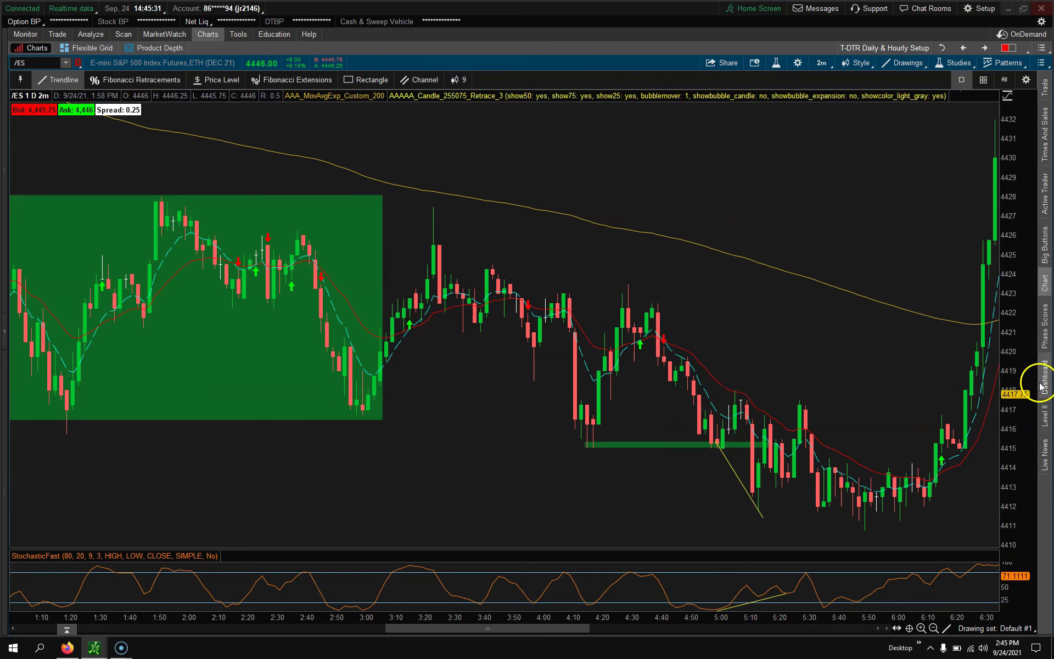
{"action": "left_click", "coordinate": [997, 395]}
{"action": "scroll", "coordinate": [788, 447], "scroll_direction": "down", "scroll_amount": 3}
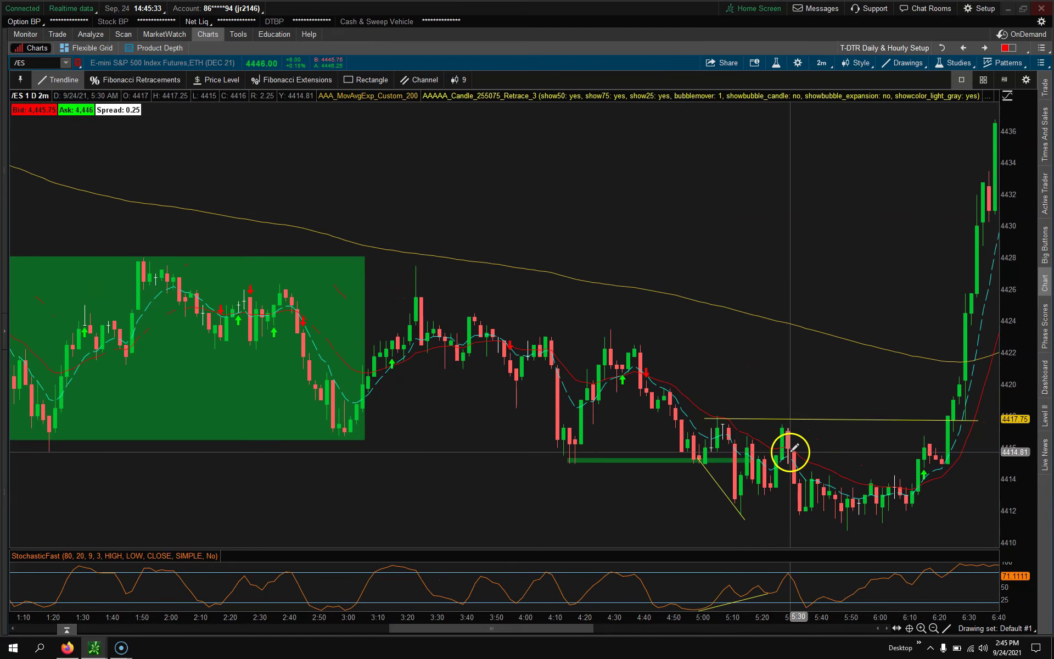